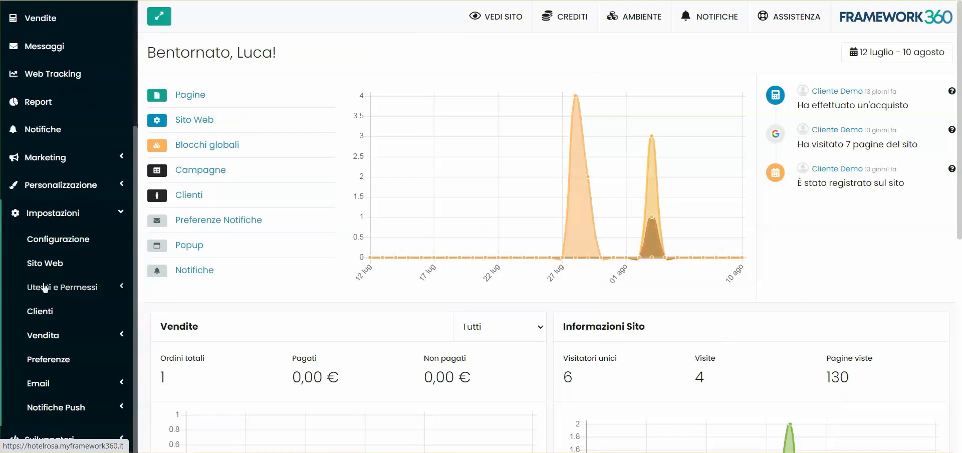
# Open Utenti under Impostazioni > Utenti e Permessi and start adding a new user.
pyautogui.click(69, 292)
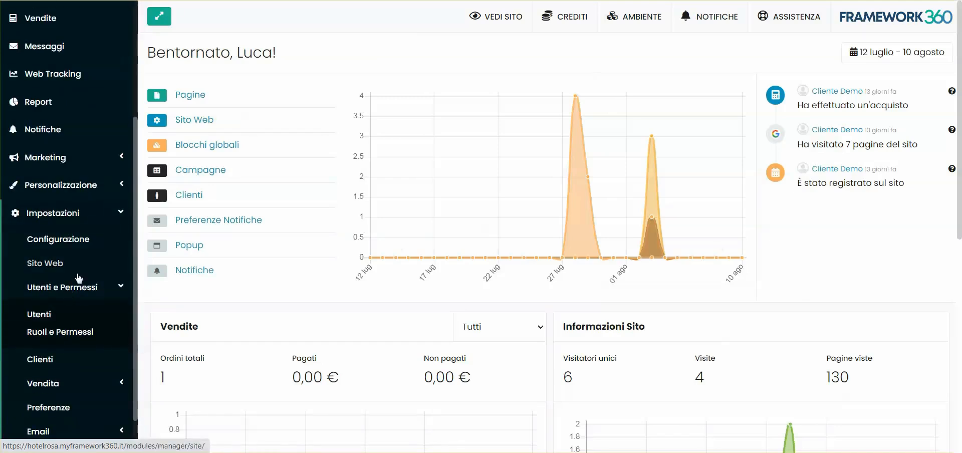
pyautogui.click(40, 316)
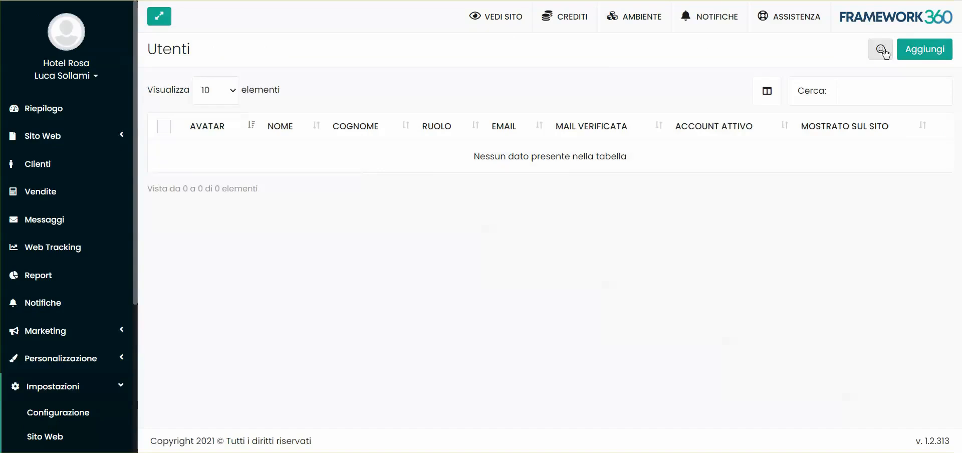
pyautogui.click(925, 55)
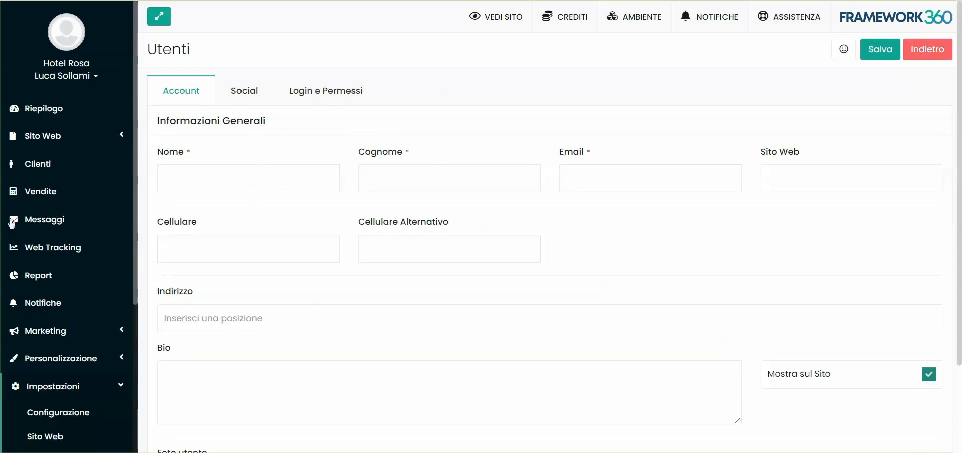
# Fill the Nome, Cognome and Email fields with the new user's name and e-mail address.
pyautogui.click(192, 168)
pyautogui.write('Mario')
pyautogui.press('Tab')
pyautogui.write('Ross')
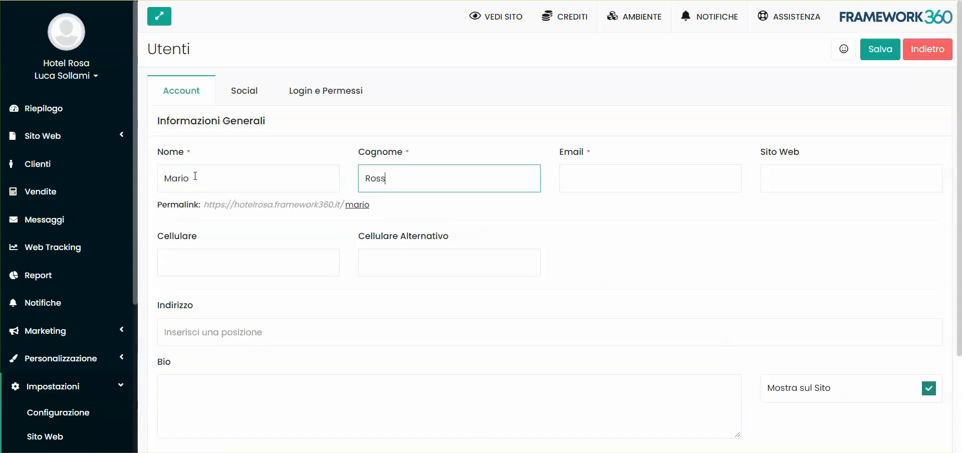
pyautogui.click(578, 184)
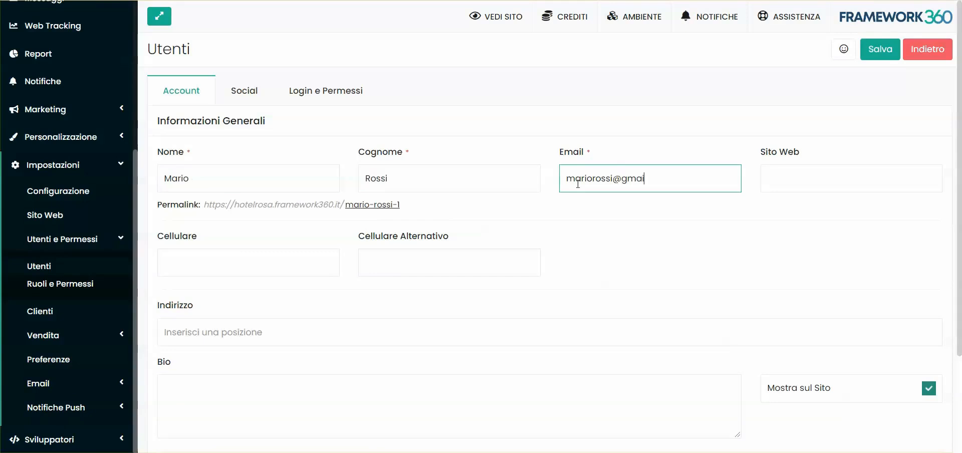
pyautogui.click(465, 242)
pyautogui.scroll(-3, 465, 247)
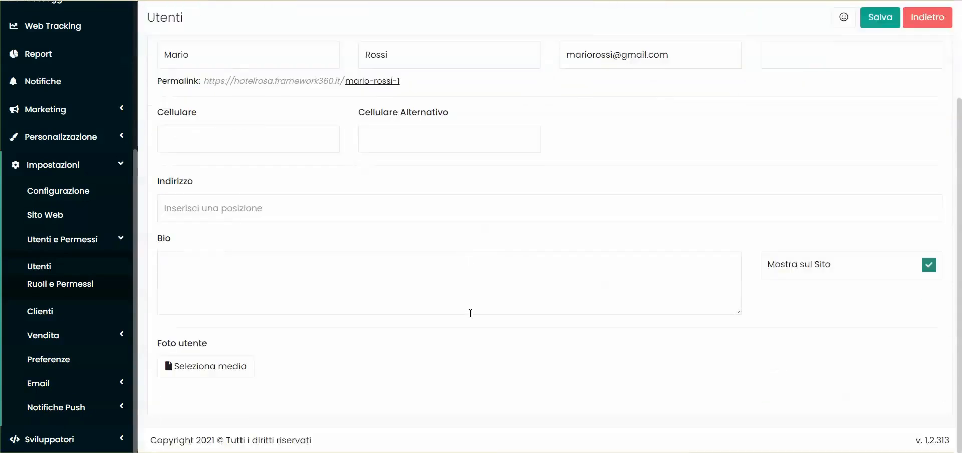
pyautogui.scroll(3, 470, 313)
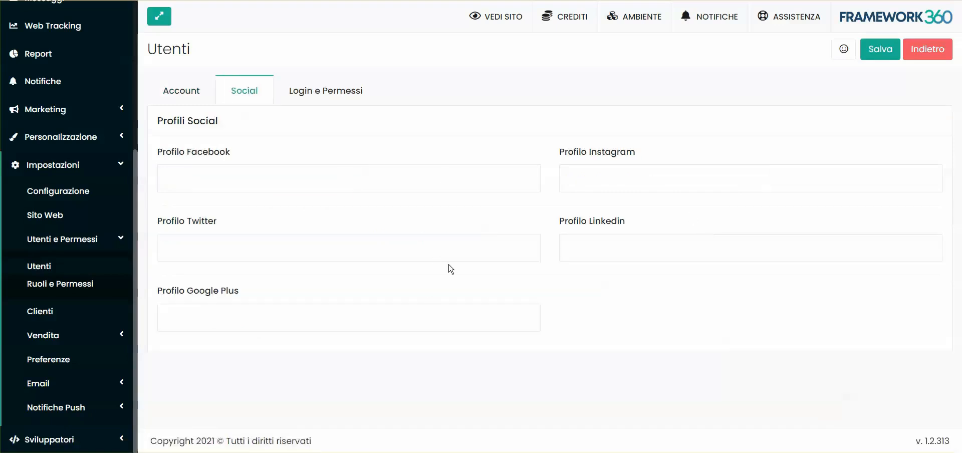
# Set the user's Livello to Admin in Login e Permessi.
pyautogui.click(332, 102)
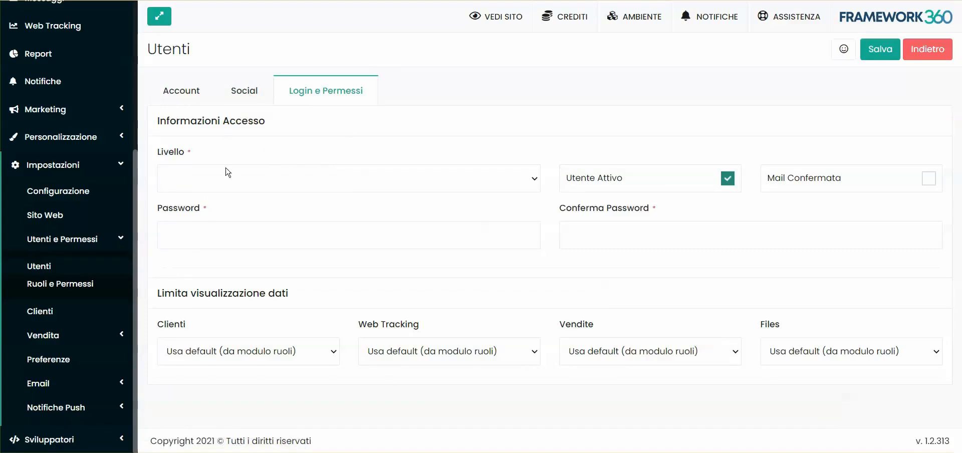
pyautogui.click(186, 185)
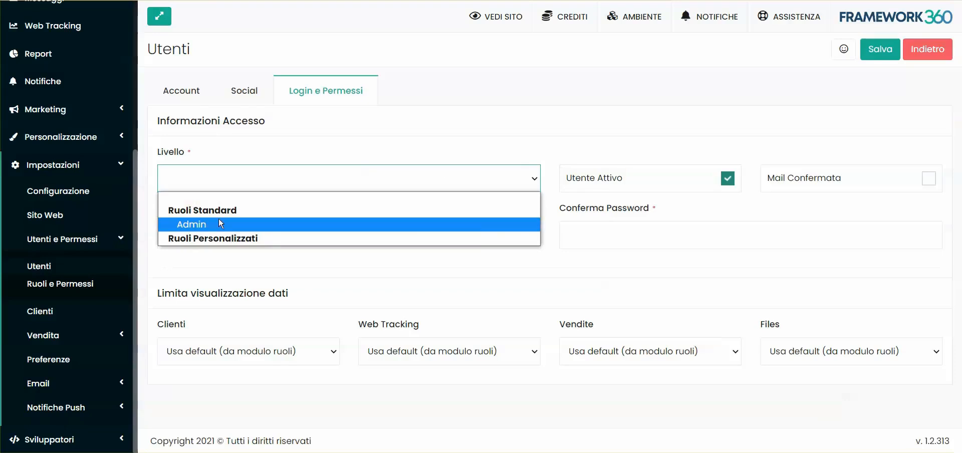
pyautogui.click(211, 265)
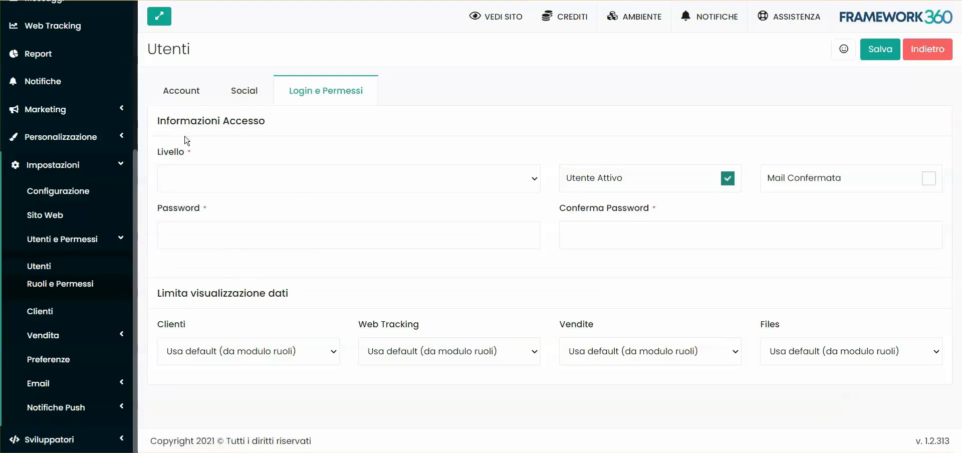
pyautogui.click(249, 179)
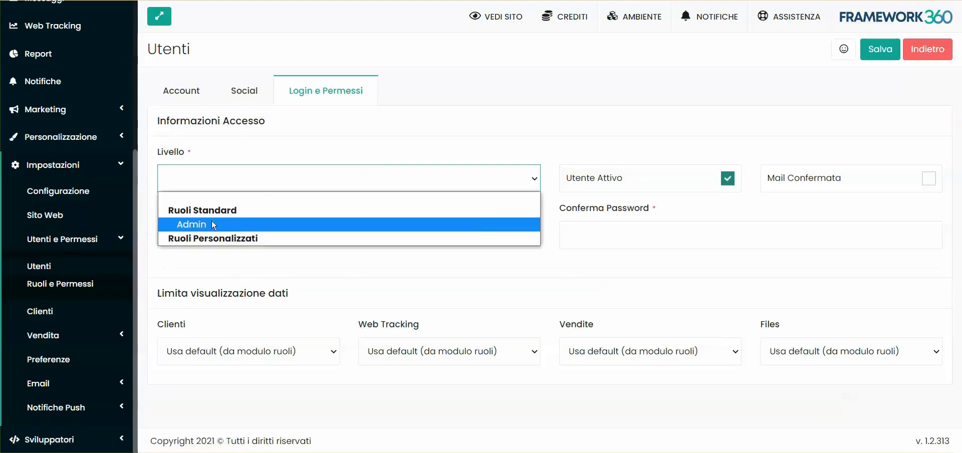
pyautogui.click(203, 224)
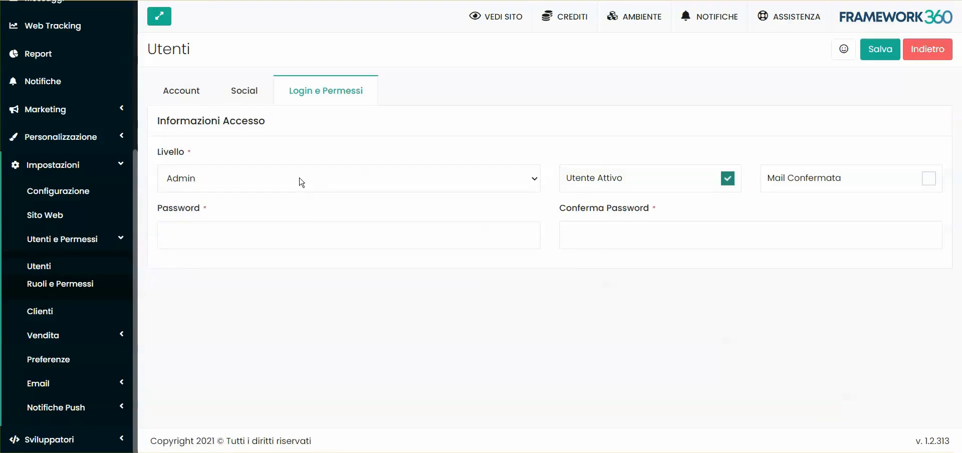
pyautogui.click(301, 181)
pyautogui.click(237, 203)
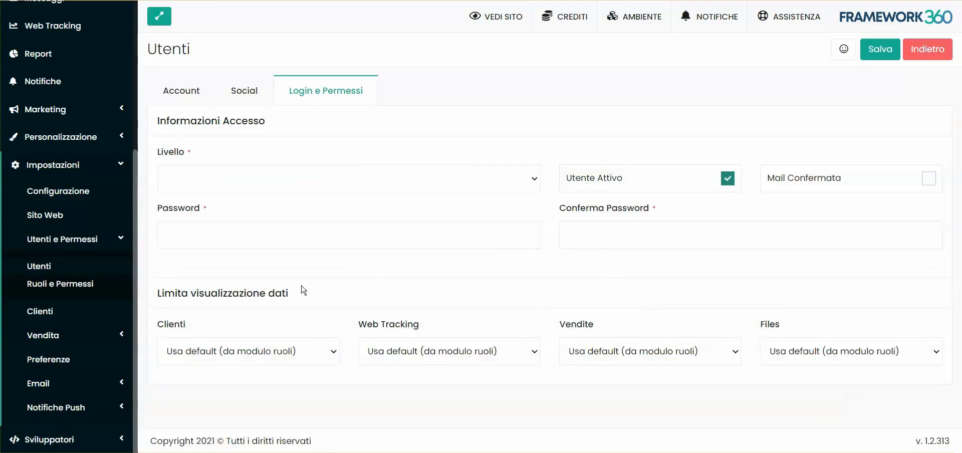
pyautogui.click(245, 182)
pyautogui.click(205, 223)
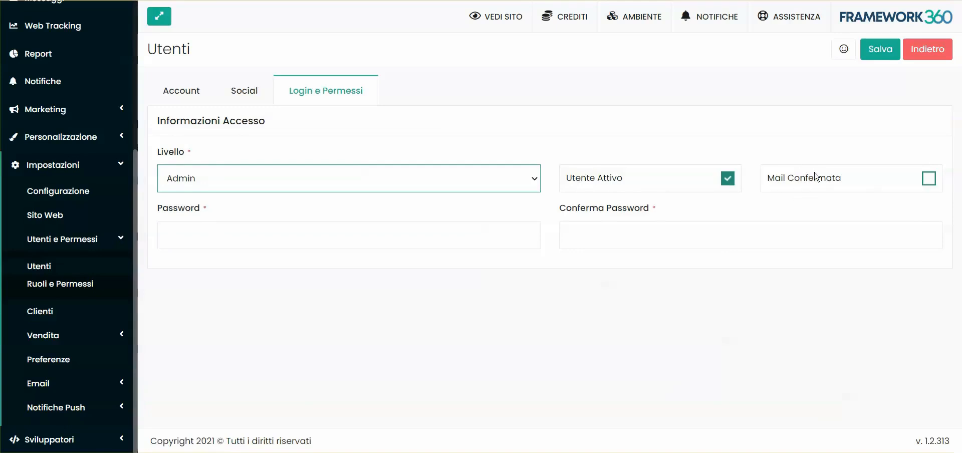
# Enter the account password, tick Mail Confermata and save the new user.
pyautogui.click(323, 231)
pyautogui.click(403, 273)
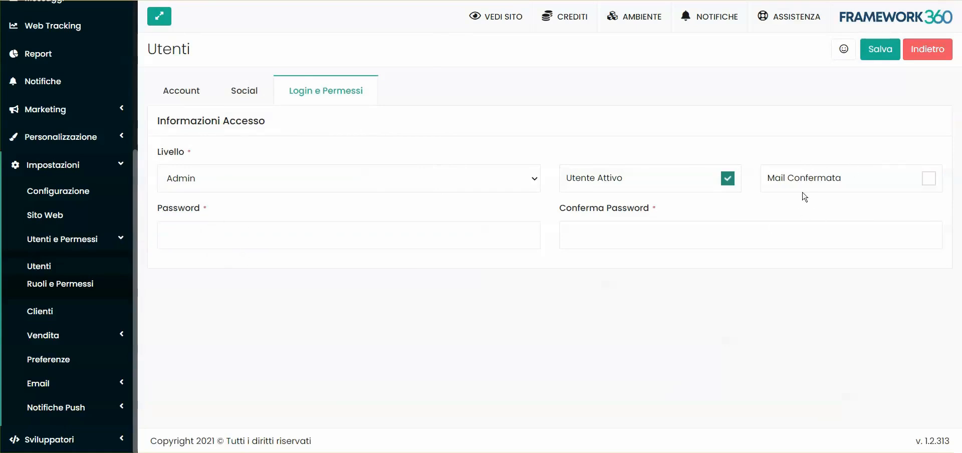
pyautogui.click(167, 92)
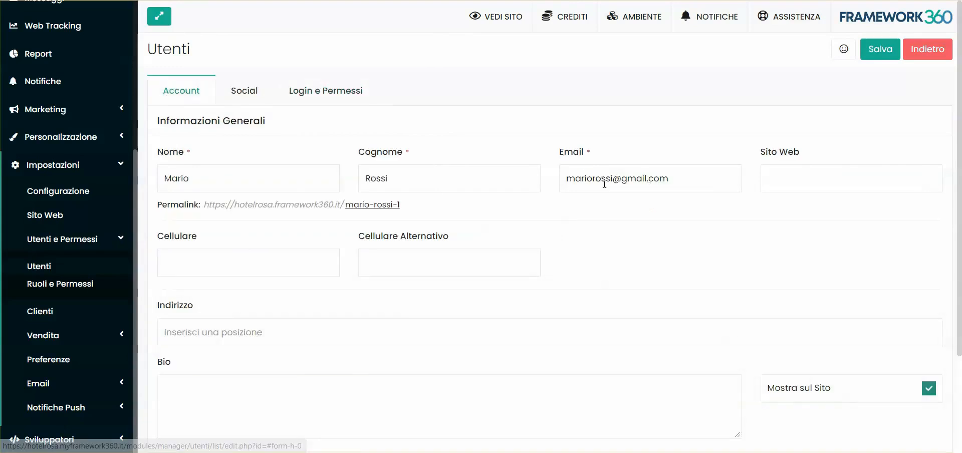
pyautogui.click(360, 98)
pyautogui.click(179, 234)
pyautogui.write('•••••••')
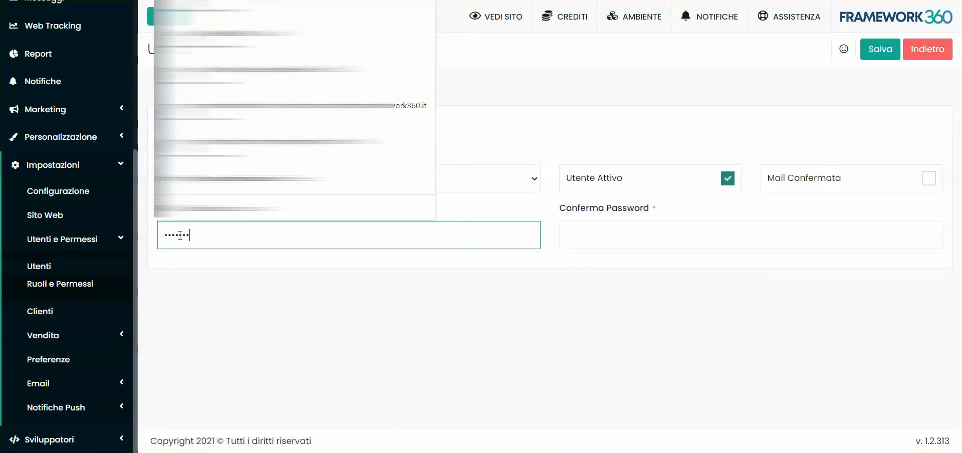
pyautogui.write('•')
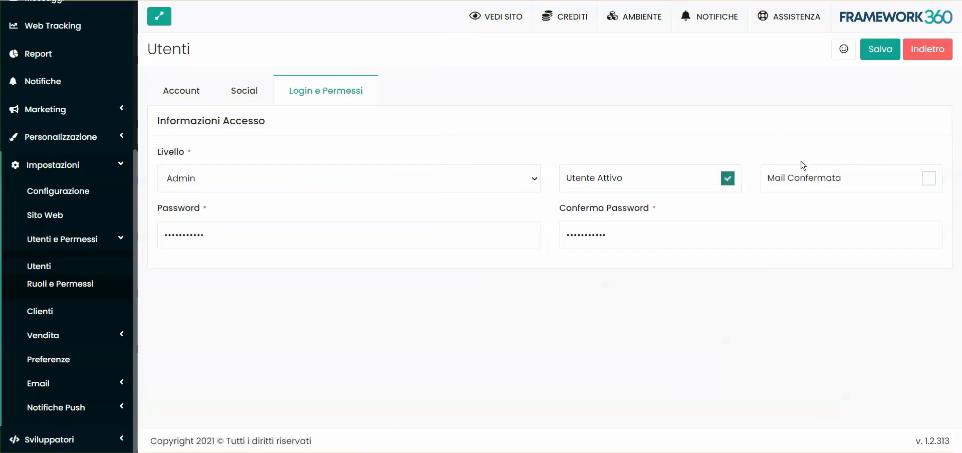
pyautogui.click(928, 179)
pyautogui.click(886, 52)
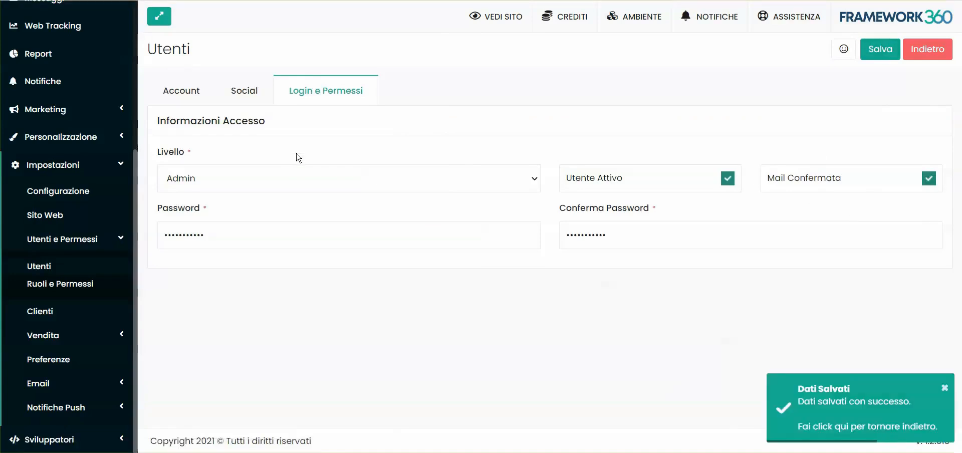
pyautogui.click(196, 91)
pyautogui.click(330, 93)
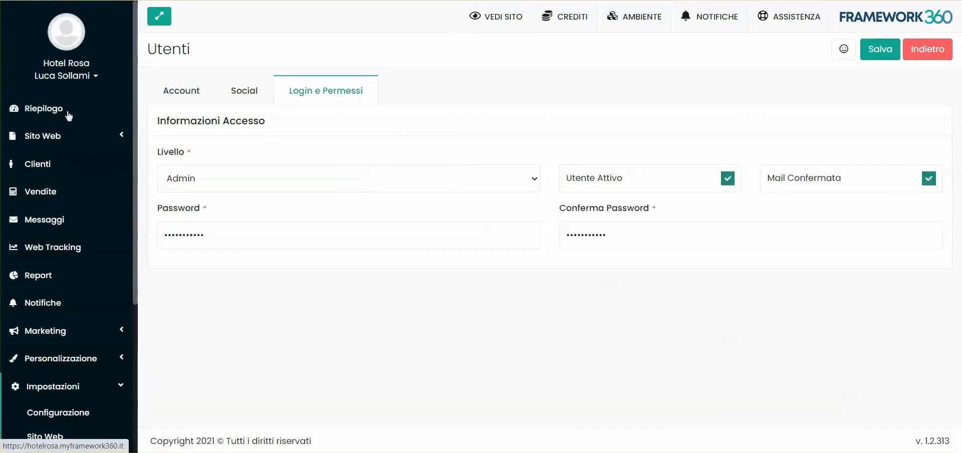
# Go to the Domini tab of Impostazioni > Configurazione.
pyautogui.click(80, 390)
pyautogui.click(64, 386)
pyautogui.scroll(-4, 68, 360)
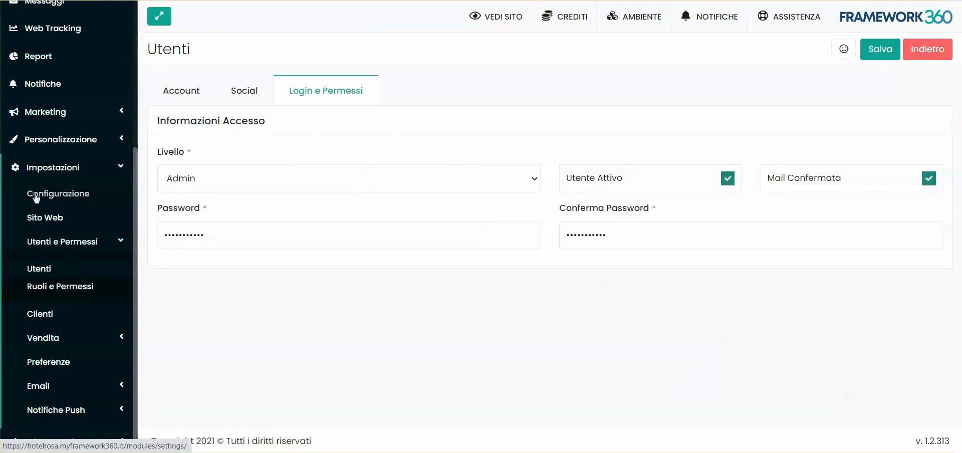
pyautogui.click(71, 196)
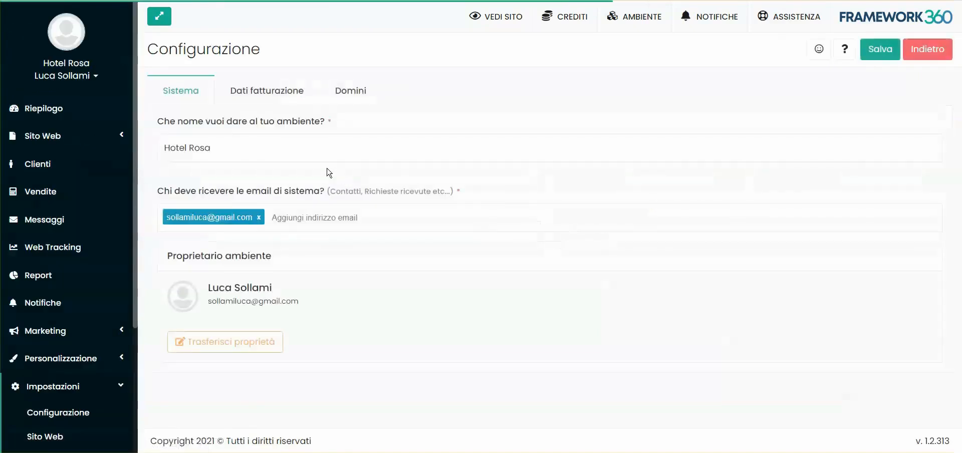
pyautogui.click(353, 91)
pyautogui.scroll(-1, 416, 237)
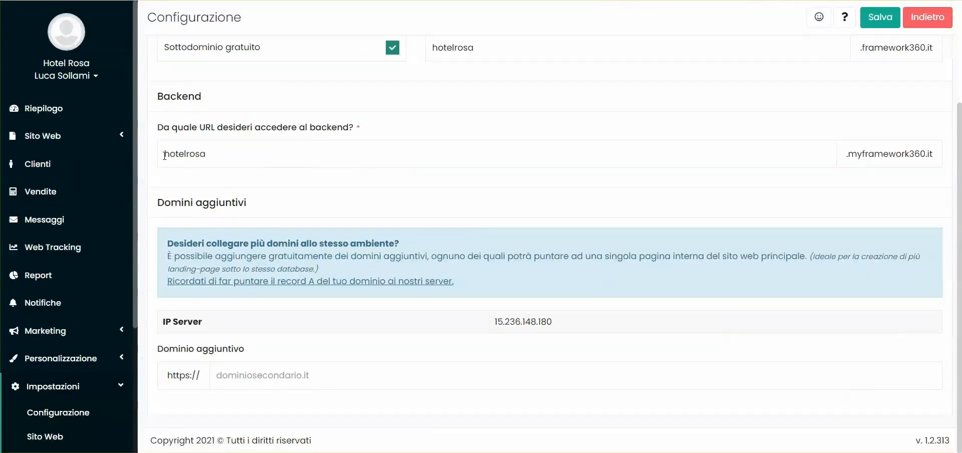
# Toggle Sottodominio gratuito and change the front domain entry to hotelrosa.it.
pyautogui.moveTo(844, 156); pyautogui.dragTo(932, 154)
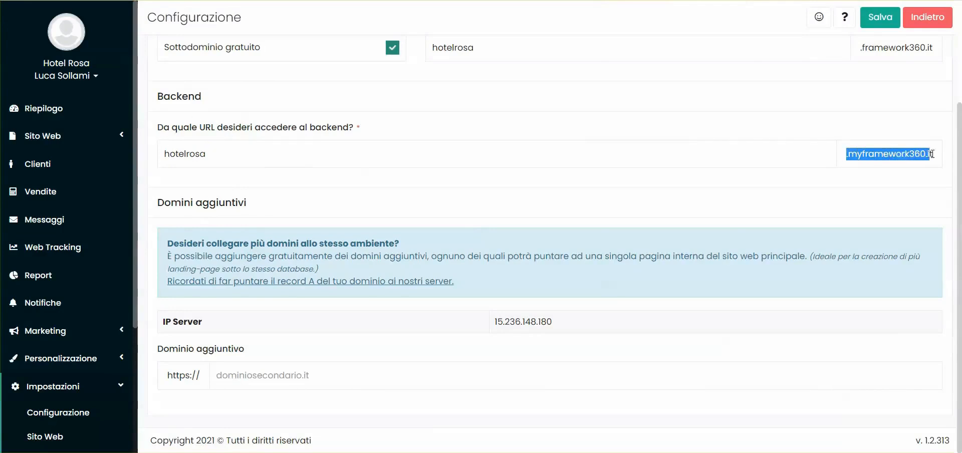
pyautogui.click(928, 175)
pyautogui.scroll(3, 900, 185)
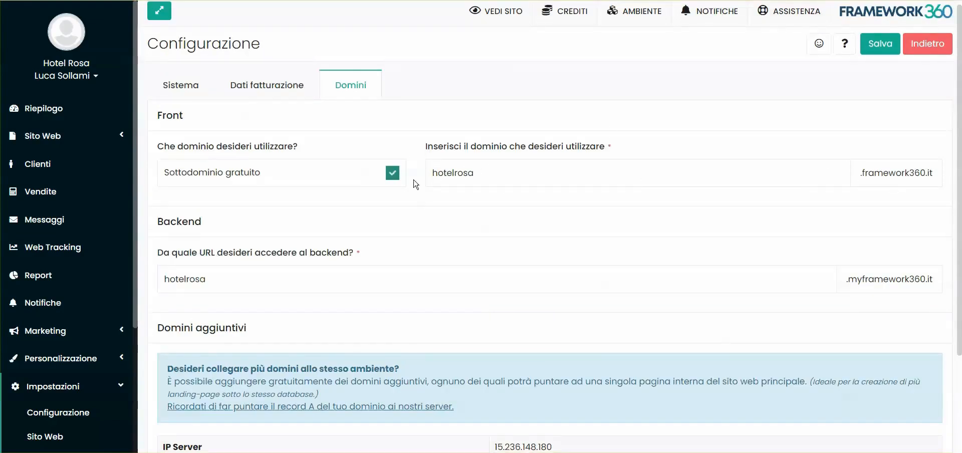
pyautogui.moveTo(860, 172); pyautogui.dragTo(937, 172)
pyautogui.click(866, 173)
pyautogui.click(392, 174)
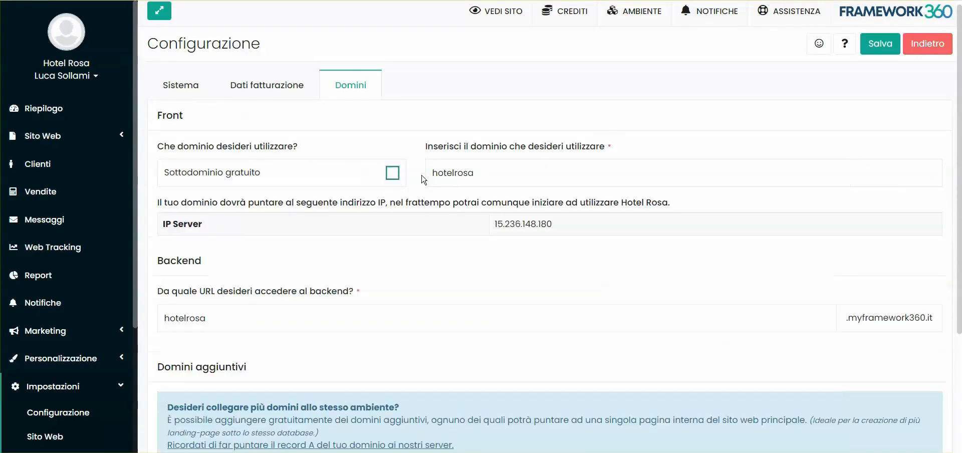
pyautogui.click(508, 172)
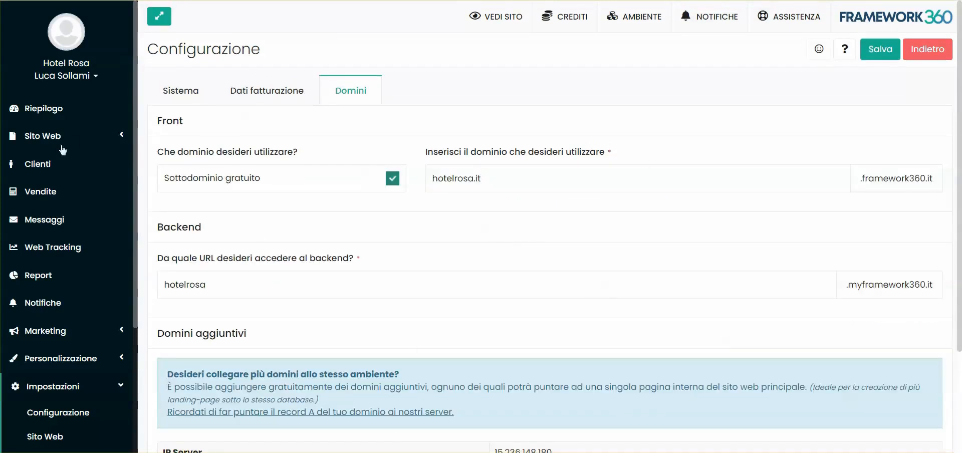
pyautogui.click(83, 393)
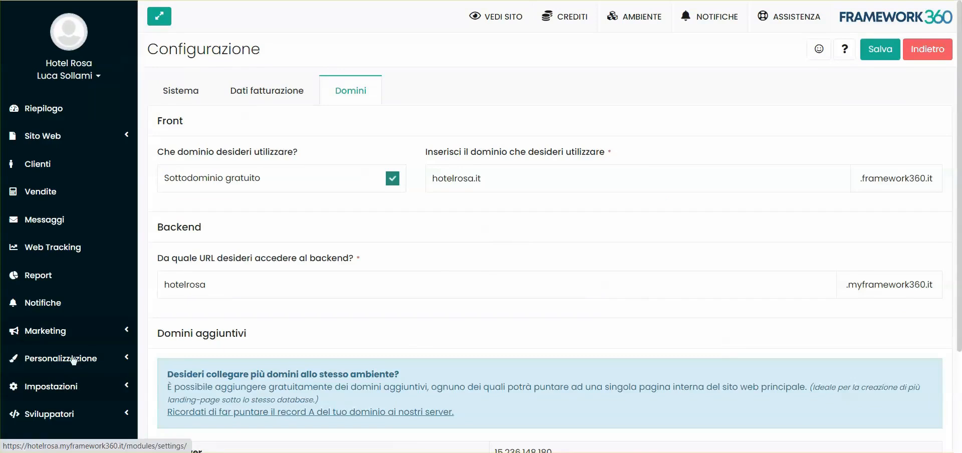
# Open Ruoli e Permessi under Utenti e Permessi and start a new role.
pyautogui.scroll(-3, 70, 395)
pyautogui.click(70, 388)
pyautogui.click(91, 283)
pyautogui.click(82, 332)
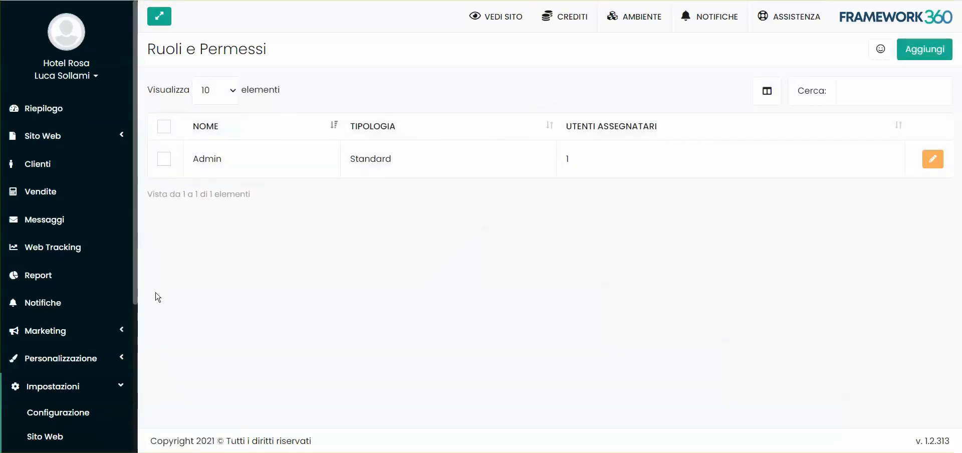
pyautogui.scroll(-5, 62, 253)
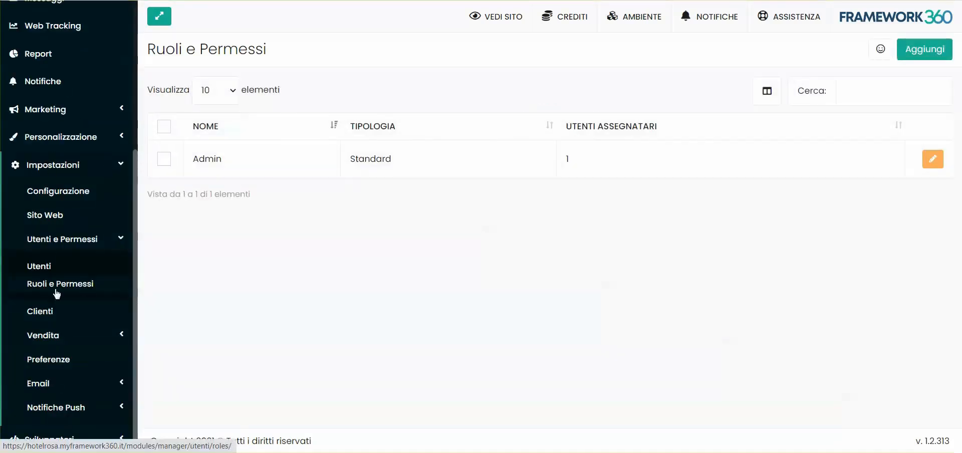
pyautogui.click(61, 240)
pyautogui.click(66, 289)
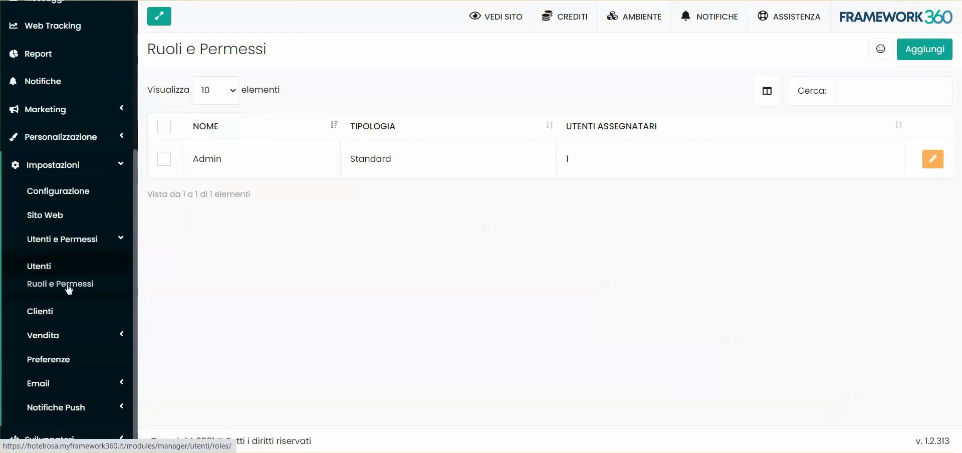
pyautogui.click(926, 54)
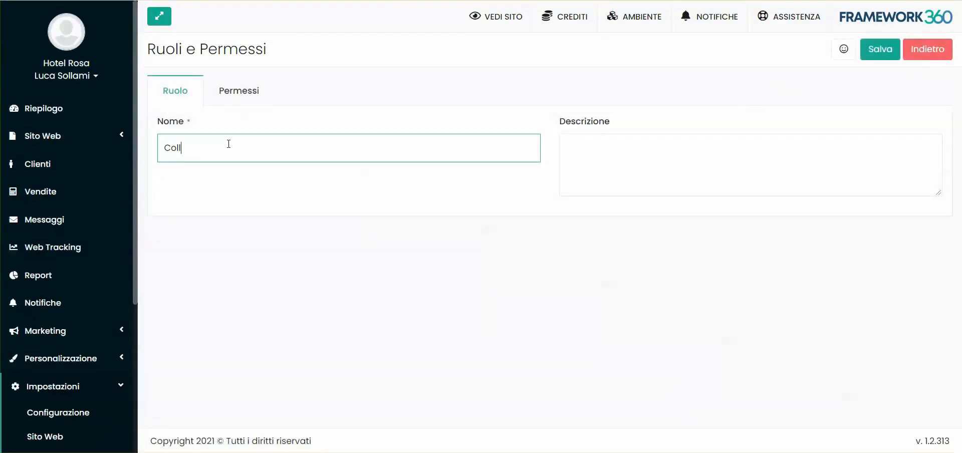
# Name the role 'Collaboratore esterno' and describe it as 'Collaboratori non dipendenti'.
pyautogui.write('aboratore esterno')
pyautogui.click(619, 158)
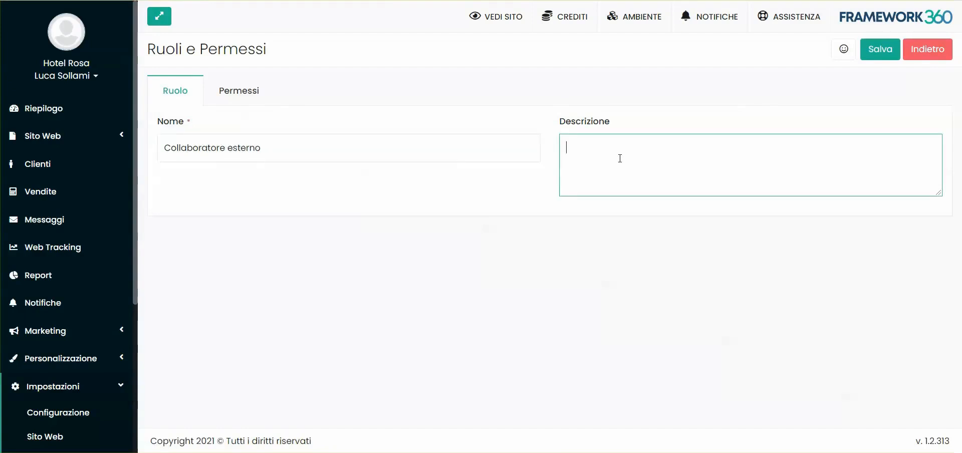
pyautogui.write('Collaboratori non dipenden')
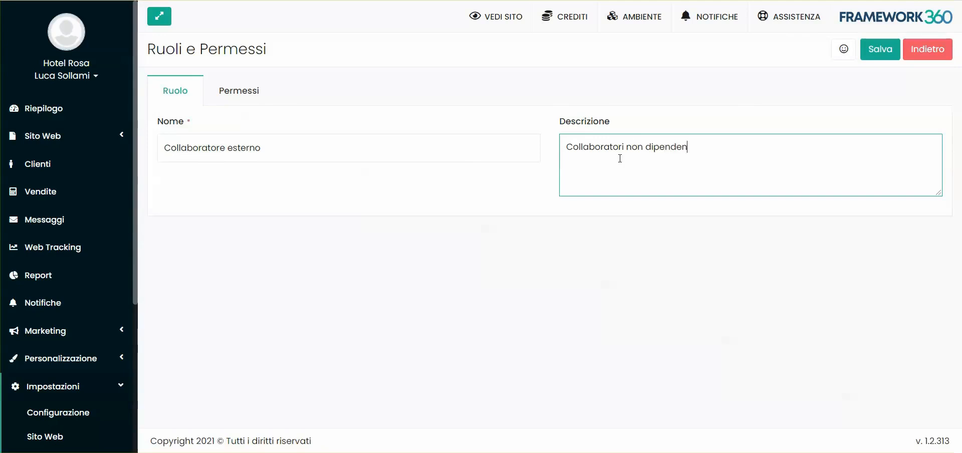
pyautogui.click(585, 208)
# In the role's Permessi tab, move Clienti from Menù Attuale to Voci Inutilizzate.
pyautogui.click(238, 92)
pyautogui.scroll(-5, 414, 138)
pyautogui.scroll(-8, 236, 210)
pyautogui.scroll(6, 273, 77)
pyautogui.scroll(-1, 281, 208)
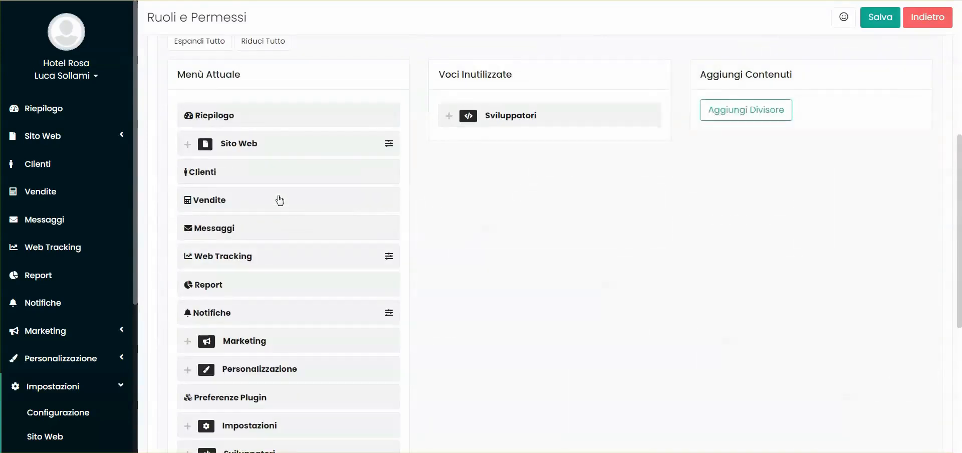
pyautogui.scroll(-1, 280, 200)
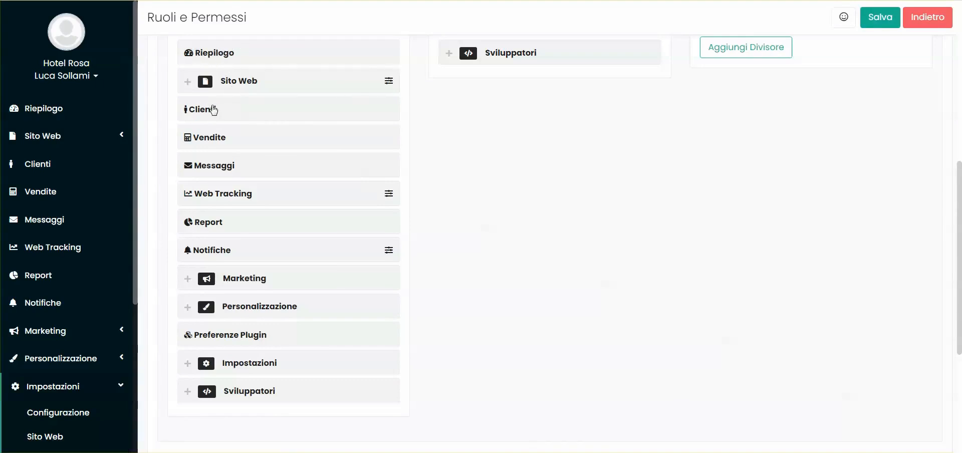
pyautogui.moveTo(200, 115); pyautogui.dragTo(476, 104)
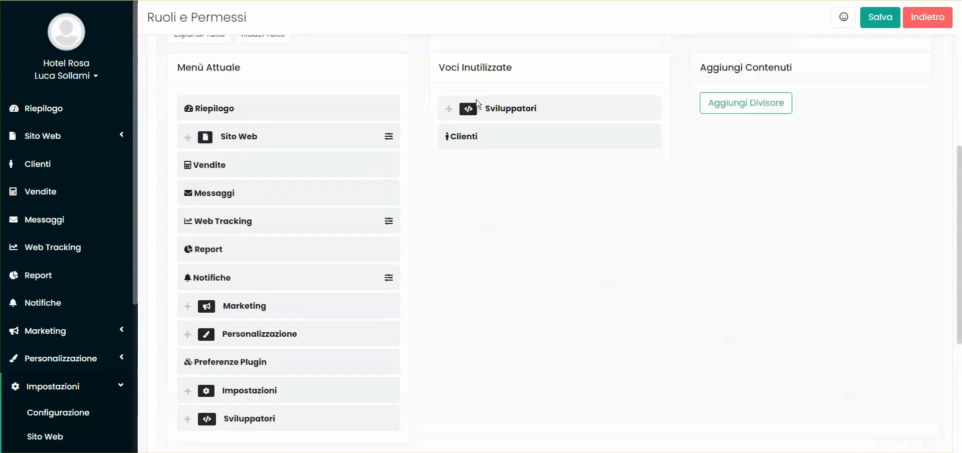
# Move Vendite, Messaggi, Report and Notifiche into Voci Inutilizzate.
pyautogui.scroll(-1, 211, 119)
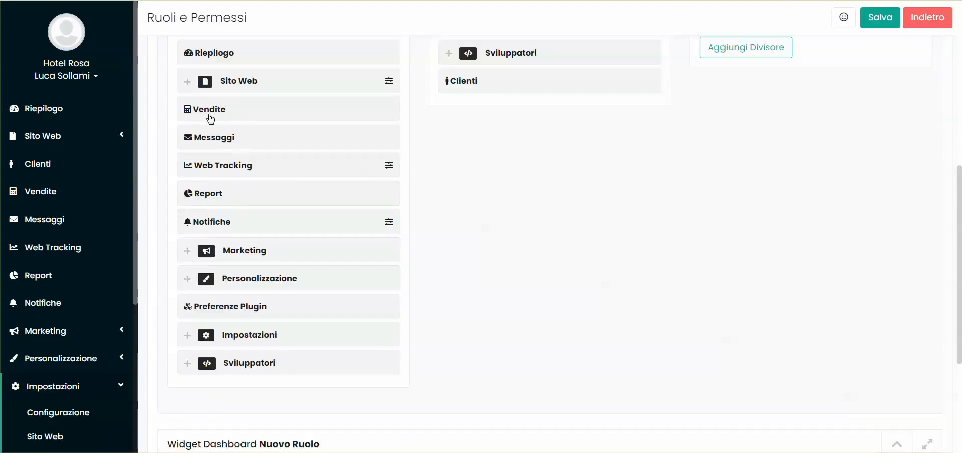
pyautogui.moveTo(208, 115); pyautogui.dragTo(483, 107)
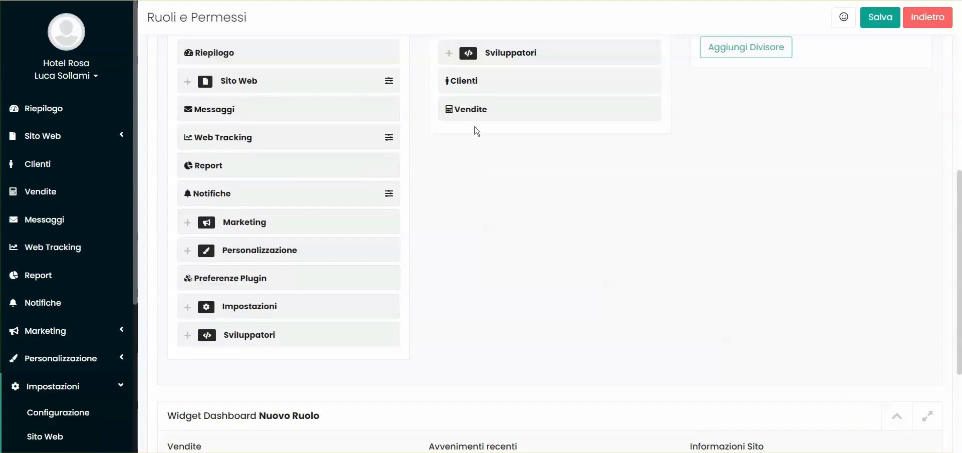
pyautogui.moveTo(211, 113); pyautogui.dragTo(441, 134)
pyautogui.moveTo(206, 107)
pyautogui.mouseDown()
pyautogui.moveTo(447, 157)
pyautogui.moveTo(481, 173)
pyautogui.moveTo(219, 102)
pyautogui.moveTo(225, 109)
pyautogui.mouseUp()
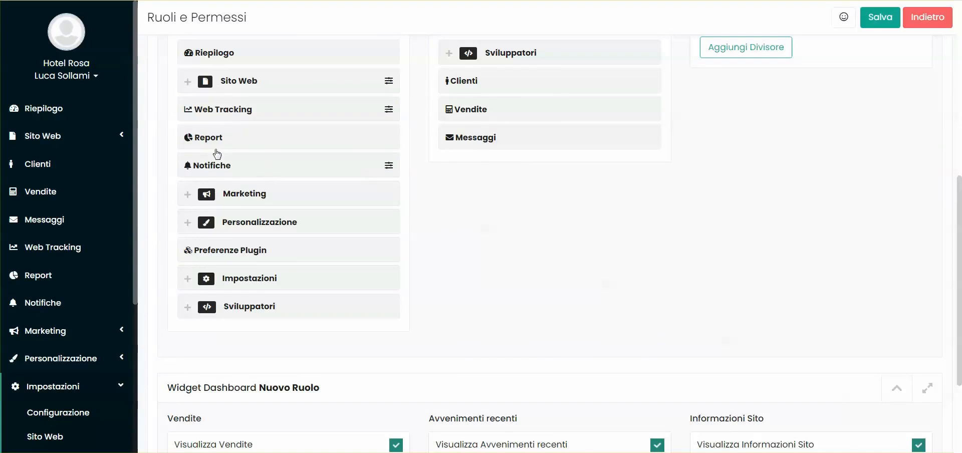
pyautogui.moveTo(213, 142); pyautogui.dragTo(493, 163)
pyautogui.moveTo(221, 139); pyautogui.dragTo(493, 201)
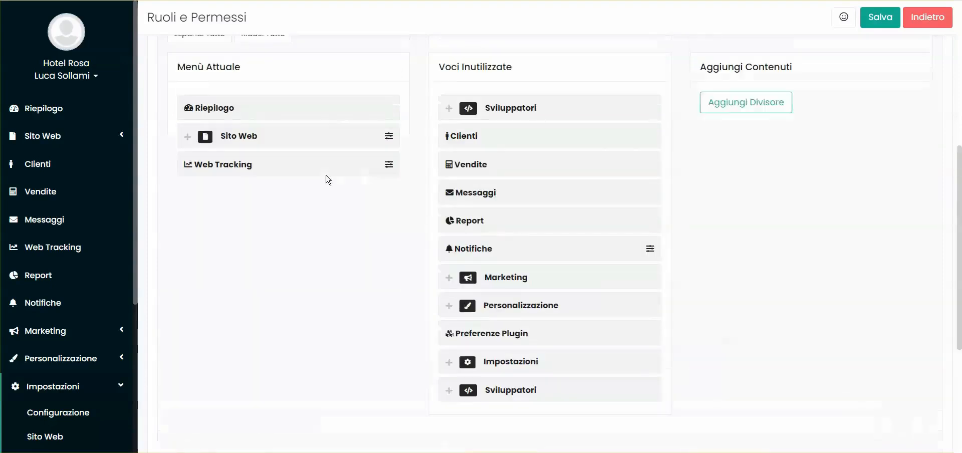
pyautogui.scroll(7, 275, 127)
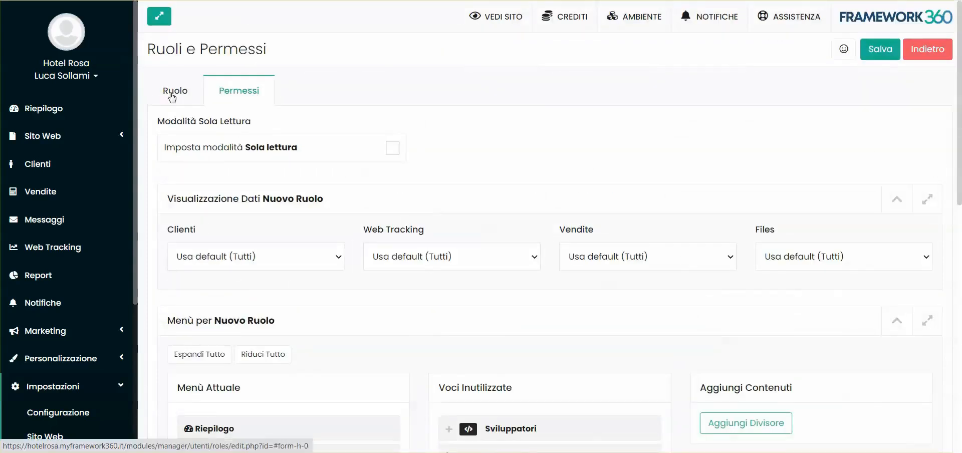
pyautogui.click(174, 96)
pyautogui.click(237, 93)
pyautogui.scroll(-3, 305, 122)
pyautogui.scroll(1, 194, 236)
pyautogui.scroll(-1, 258, 235)
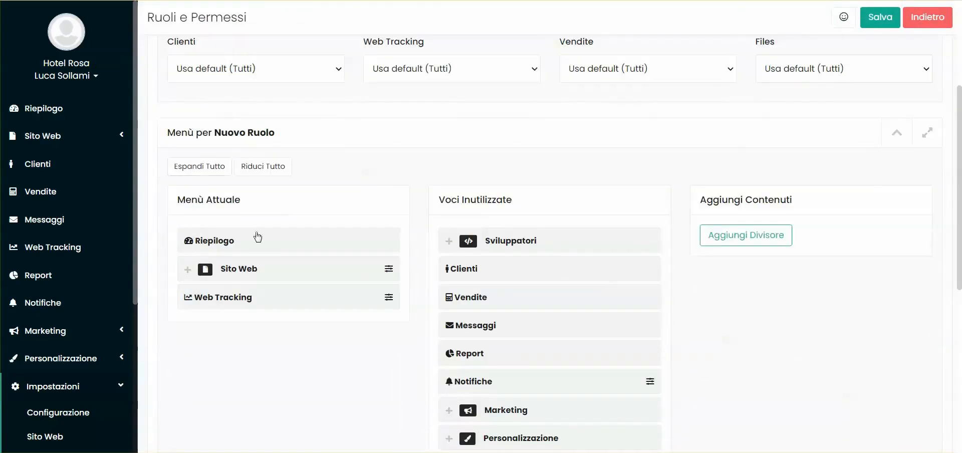
pyautogui.click(188, 270)
pyautogui.click(92, 140)
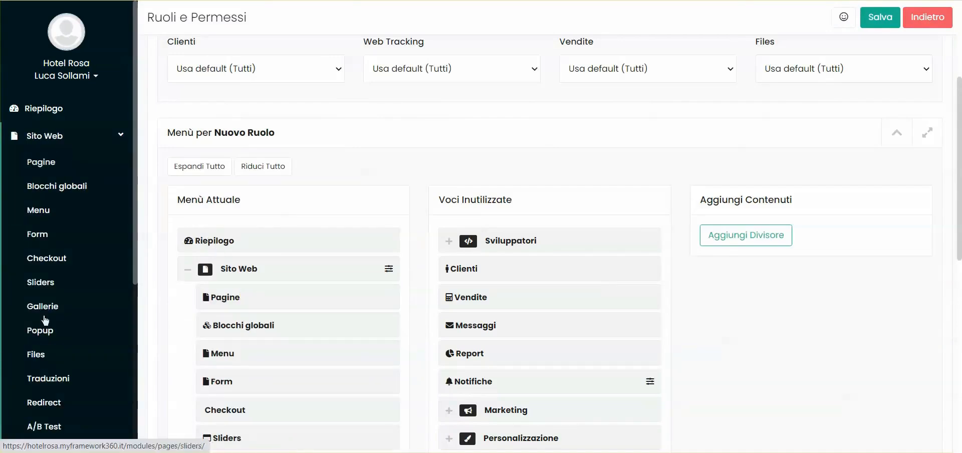
pyautogui.scroll(-3, 51, 210)
pyautogui.scroll(3, 60, 172)
pyautogui.scroll(-3, 249, 295)
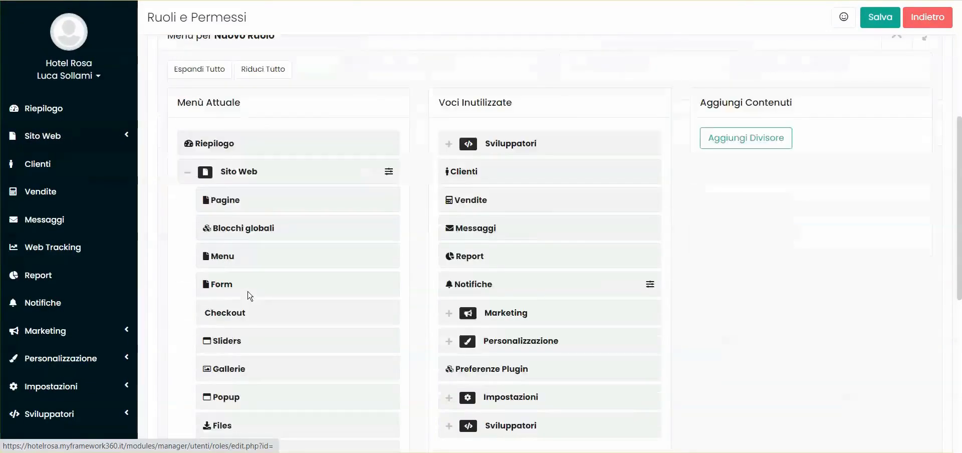
pyautogui.scroll(2, 299, 197)
pyautogui.click(188, 207)
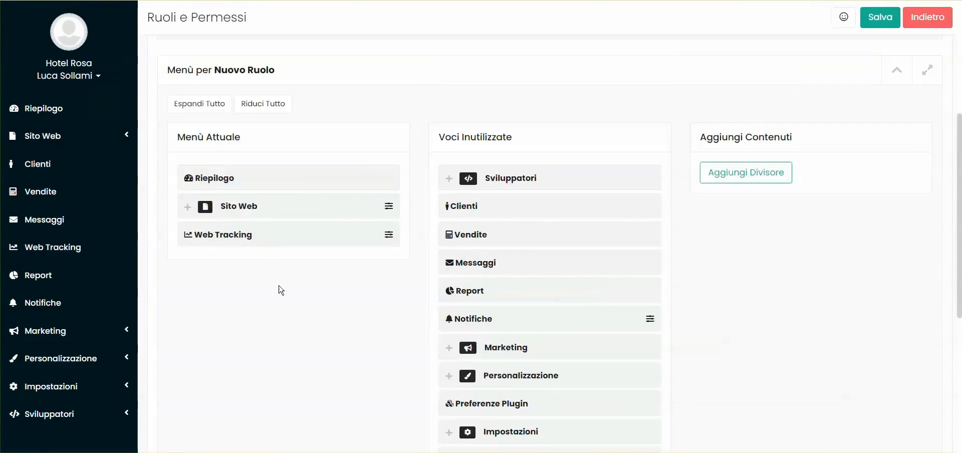
# Add a 'Gestione sito' divider and place it right after Riepilogo.
pyautogui.click(750, 177)
pyautogui.write('Gestione sito')
pyautogui.press('Return')
pyautogui.moveTo(247, 262); pyautogui.dragTo(254, 207)
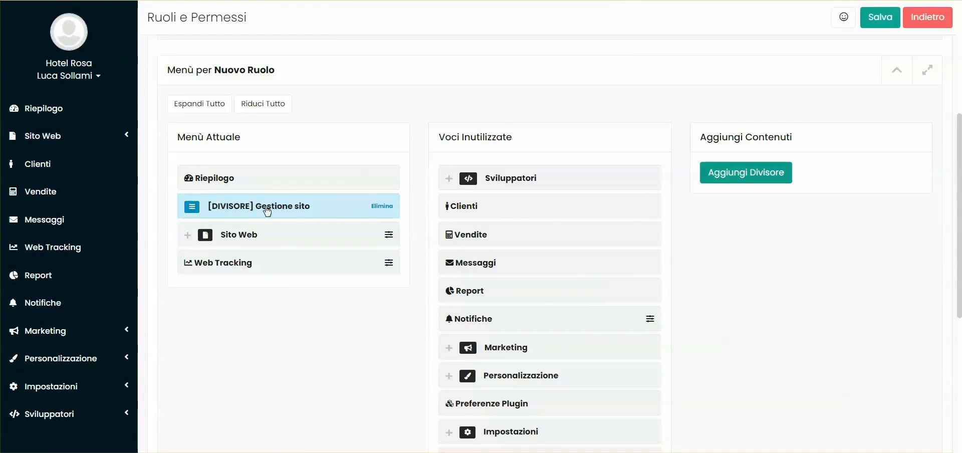
pyautogui.scroll(2, 695, 211)
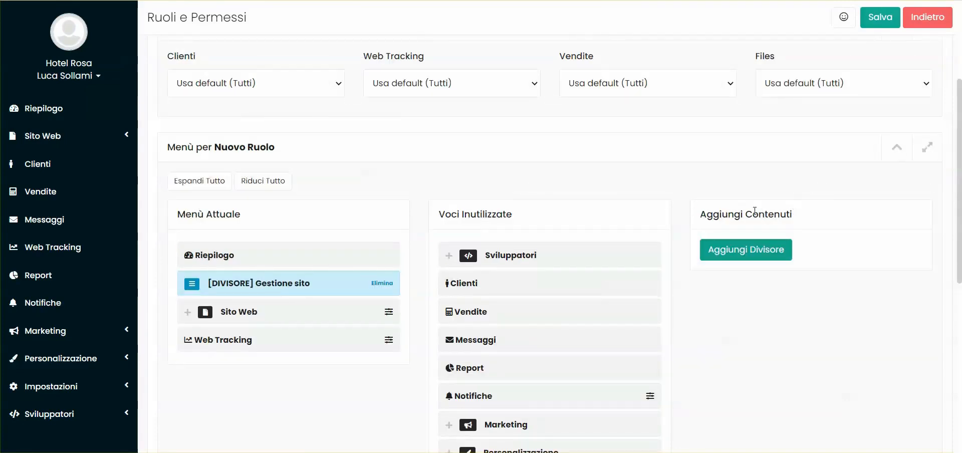
pyautogui.scroll(-10, 196, 268)
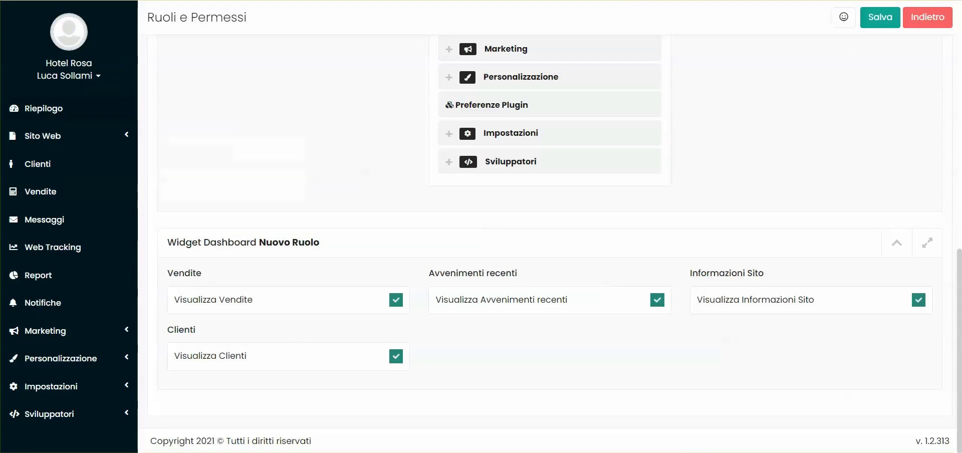
# Uncheck the Visualizza Vendite, Visualizza Clienti and Visualizza Avvenimenti recenti widgets.
pyautogui.scroll(-8, 717, 142)
pyautogui.click(395, 302)
pyautogui.click(404, 358)
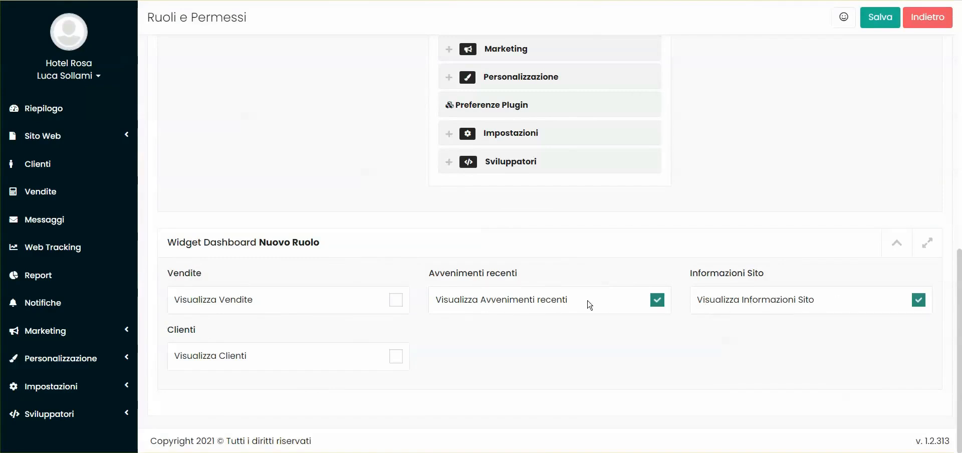
pyautogui.click(656, 300)
pyautogui.scroll(8, 756, 228)
pyautogui.scroll(3, 756, 227)
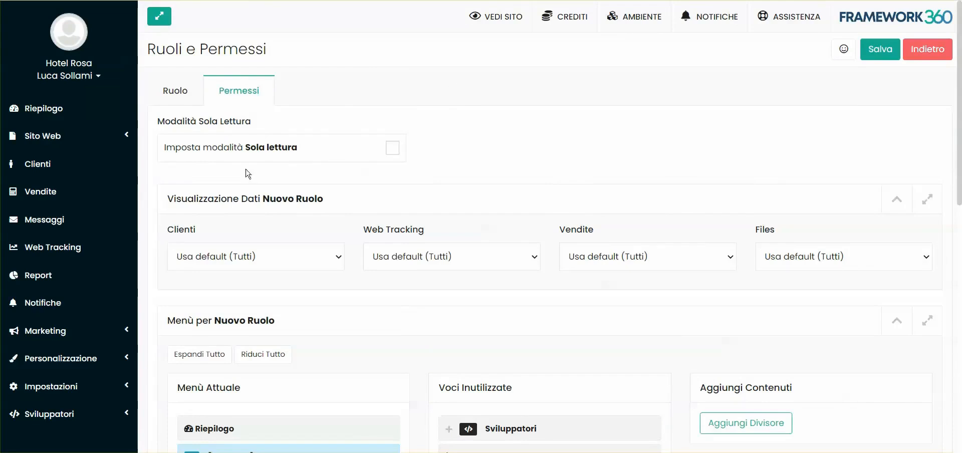
pyautogui.click(186, 91)
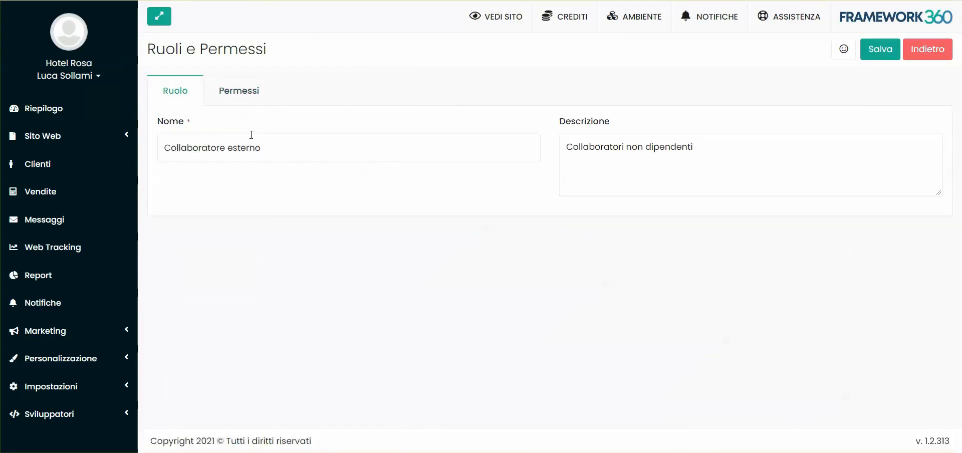
pyautogui.click(247, 83)
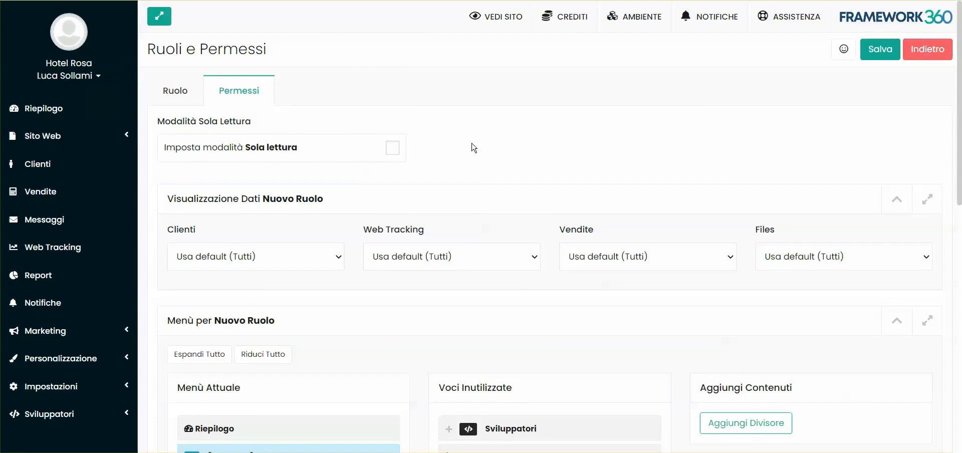
# Leave Clienti and Web Tracking visibility on Usa default (Tutti) and open the Vendite select.
pyautogui.scroll(-1, 466, 149)
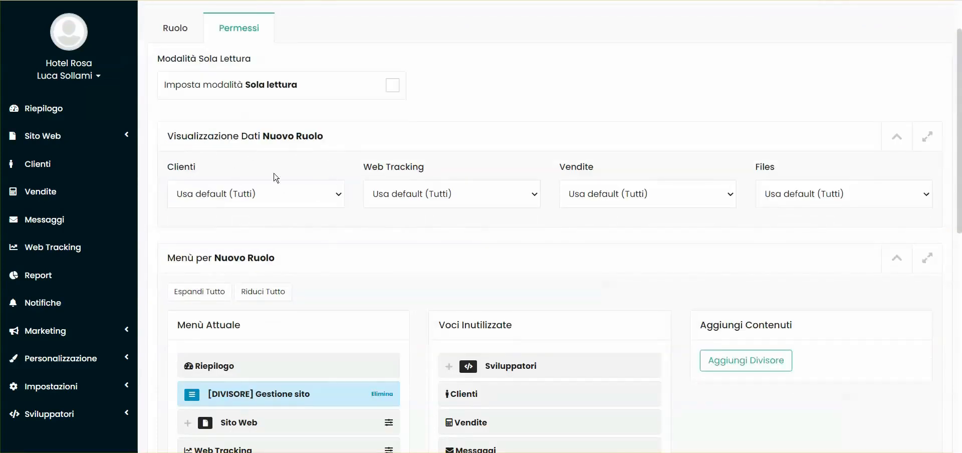
pyautogui.scroll(1, 231, 131)
pyautogui.scroll(-1, 210, 201)
pyautogui.click(250, 193)
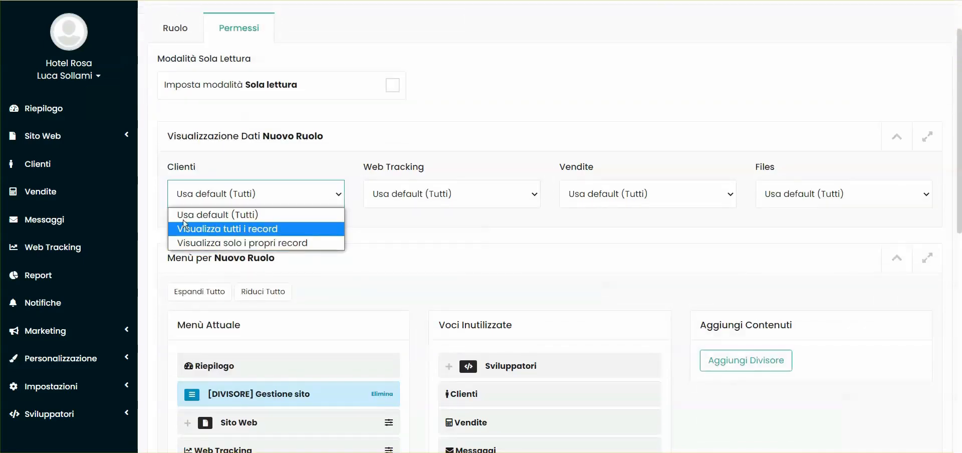
pyautogui.click(194, 155)
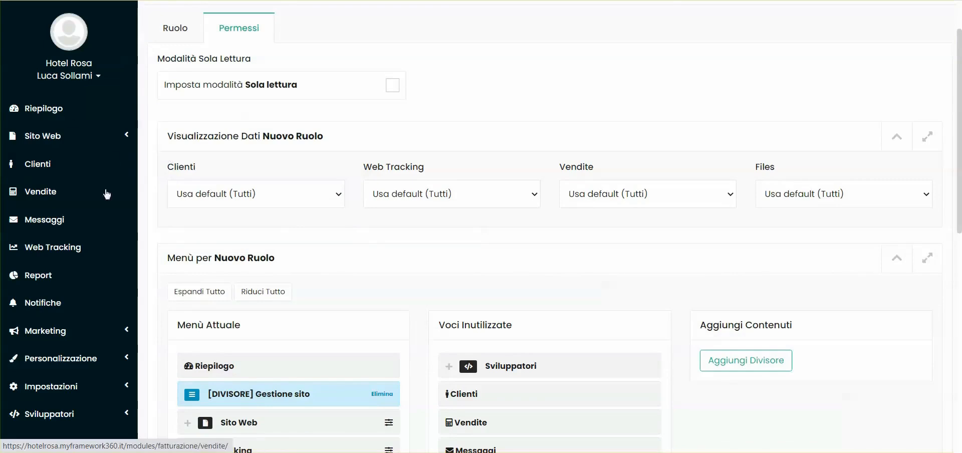
pyautogui.click(214, 185)
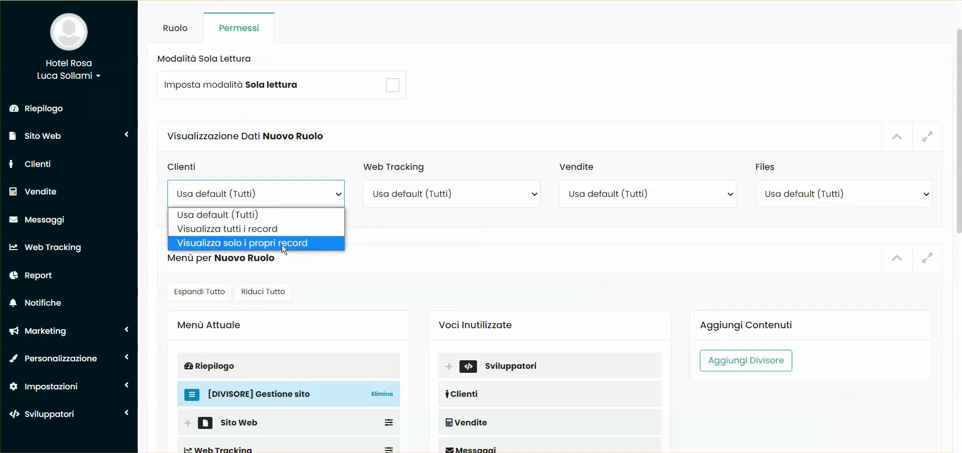
pyautogui.press('Escape')
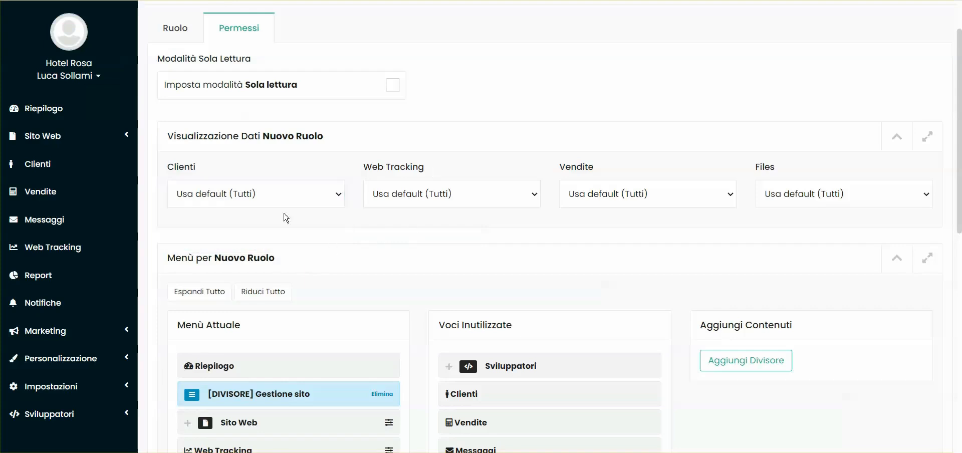
pyautogui.click(259, 200)
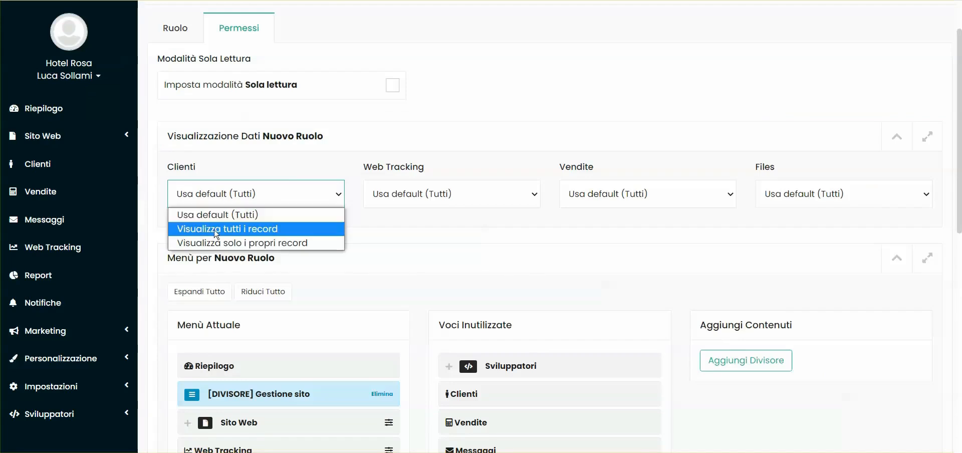
pyautogui.click(438, 195)
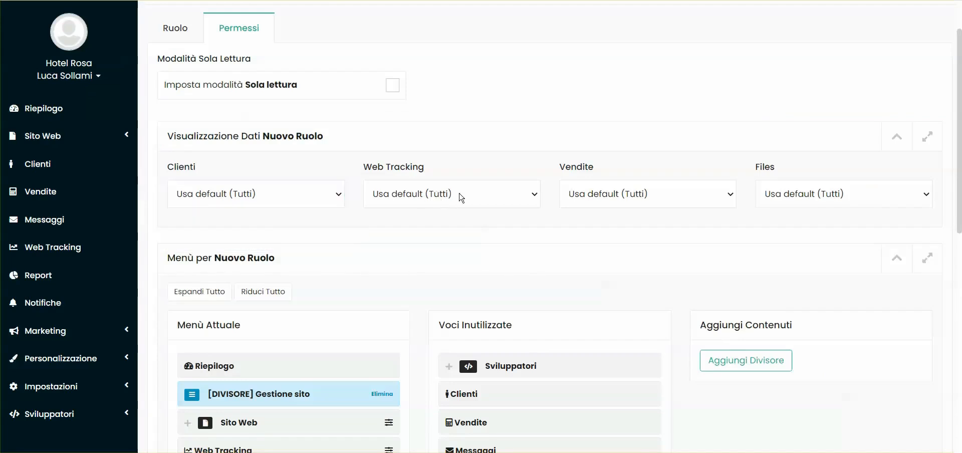
pyautogui.click(408, 196)
pyautogui.click(626, 200)
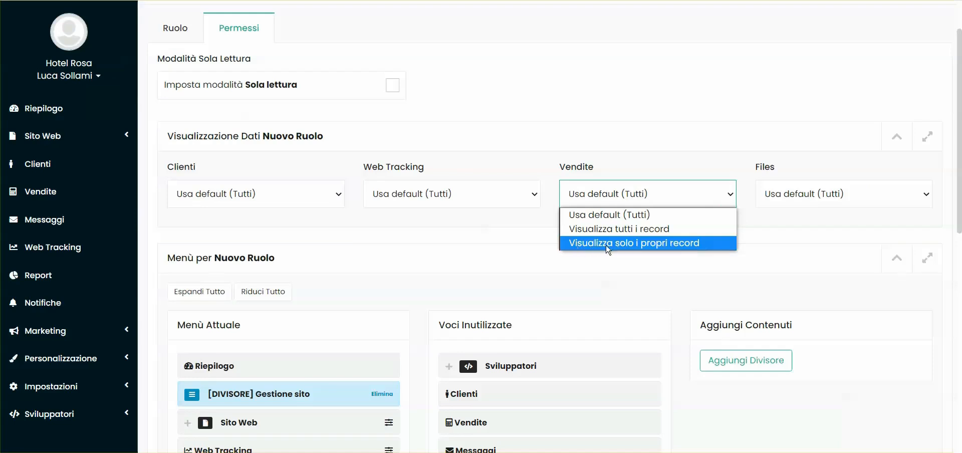
# Set Vendite visibility to 'Visualizza solo i propri record' and save the role.
pyautogui.click(688, 246)
pyautogui.click(647, 199)
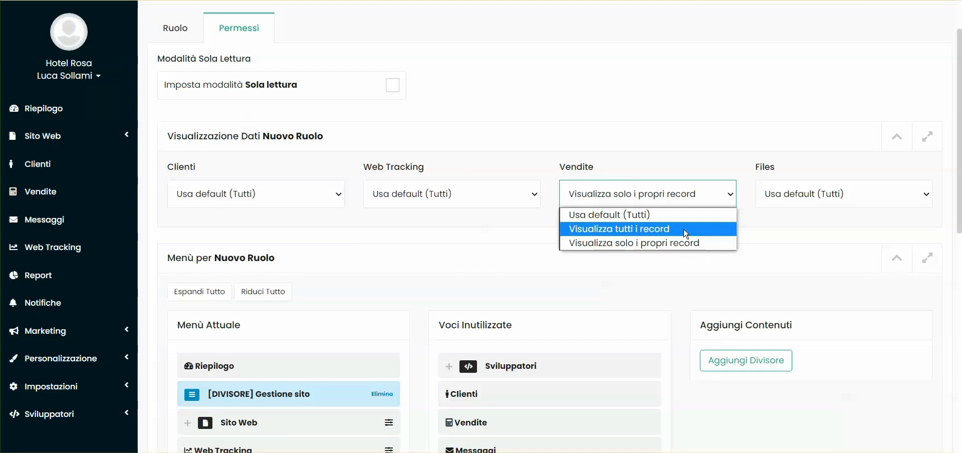
pyautogui.scroll(2, 646, 200)
pyautogui.click(882, 50)
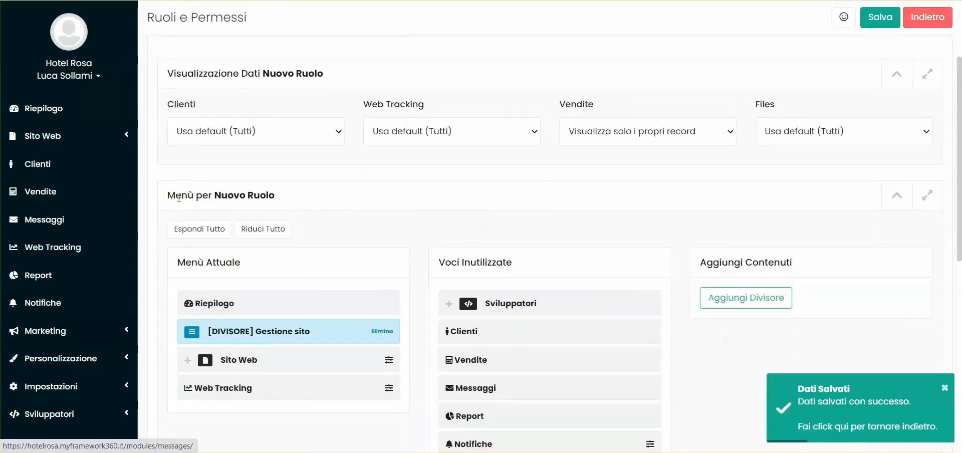